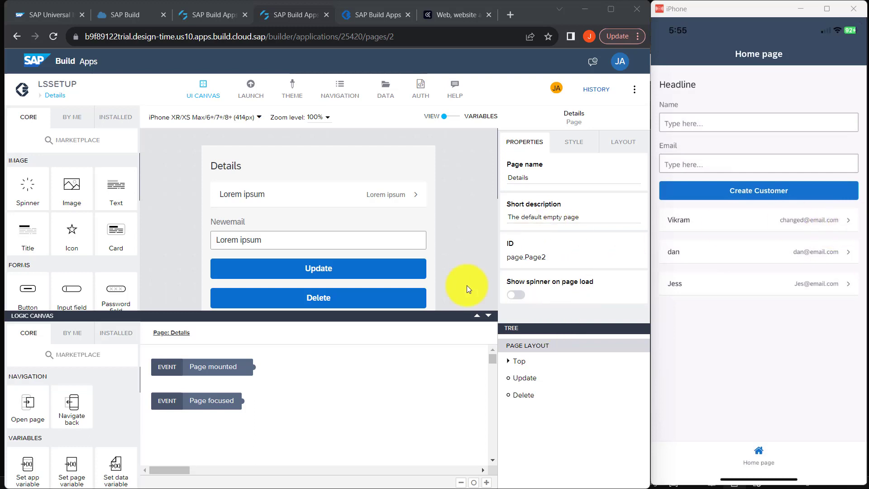
Rename the Details page's Customers1 data variable to UPDE and save the app
{"action": "left_click", "coordinate": [488, 316]}
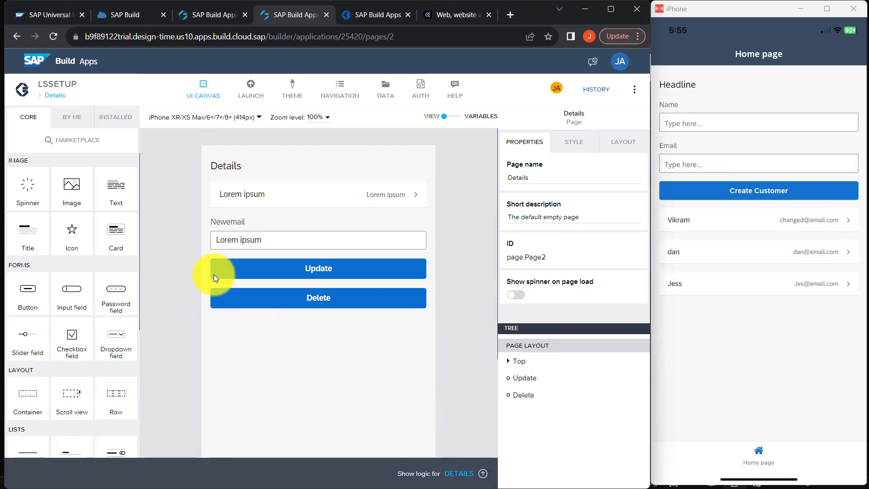
{"action": "left_click", "coordinate": [454, 116]}
{"action": "left_click", "coordinate": [55, 210]}
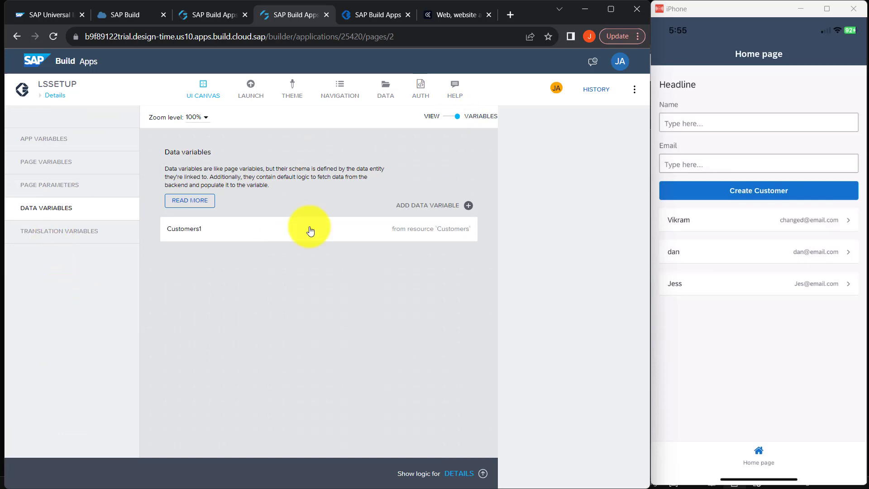
{"action": "left_click", "coordinate": [253, 236]}
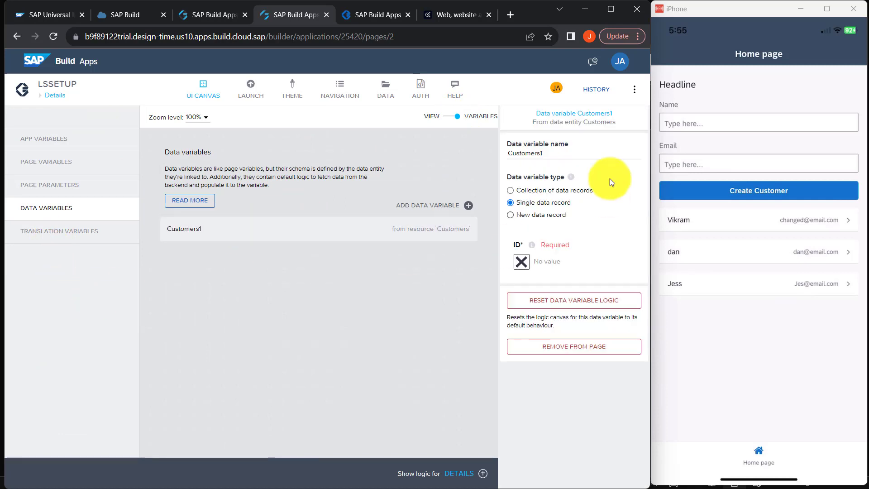
{"action": "double_click", "coordinate": [545, 152]}
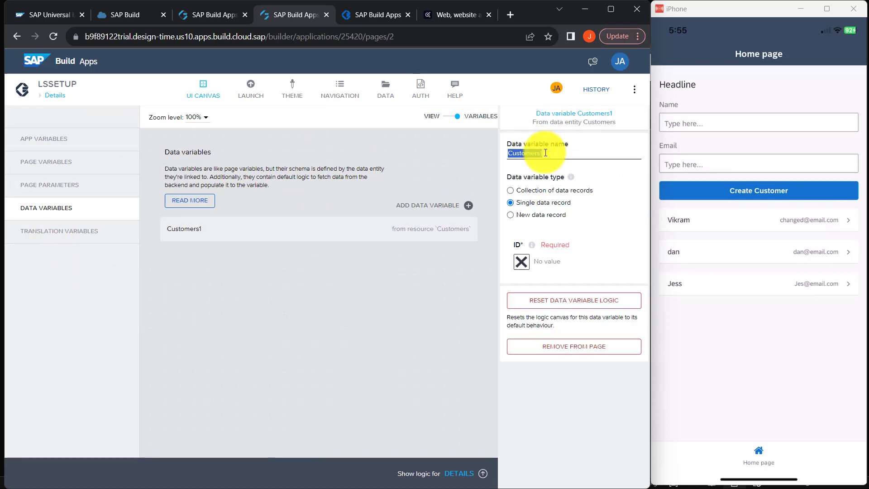
{"action": "type", "text": "UPDE"}
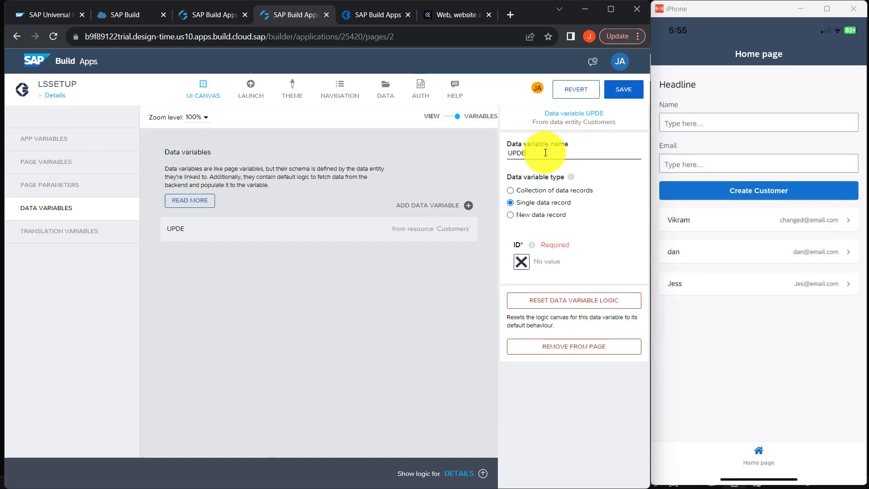
{"action": "left_click", "coordinate": [621, 95]}
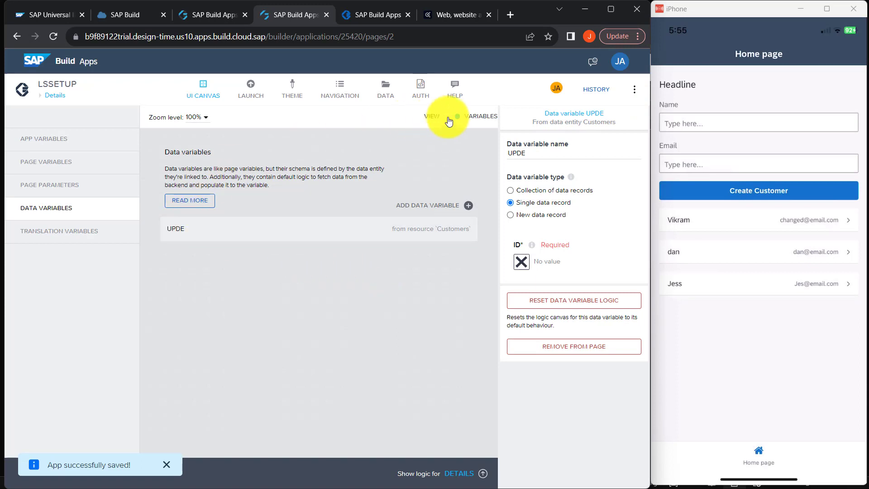
Open the Delete button's logic on the Details page and move its Component tap event slightly lower
{"action": "left_click", "coordinate": [449, 122]}
{"action": "left_click", "coordinate": [307, 300]}
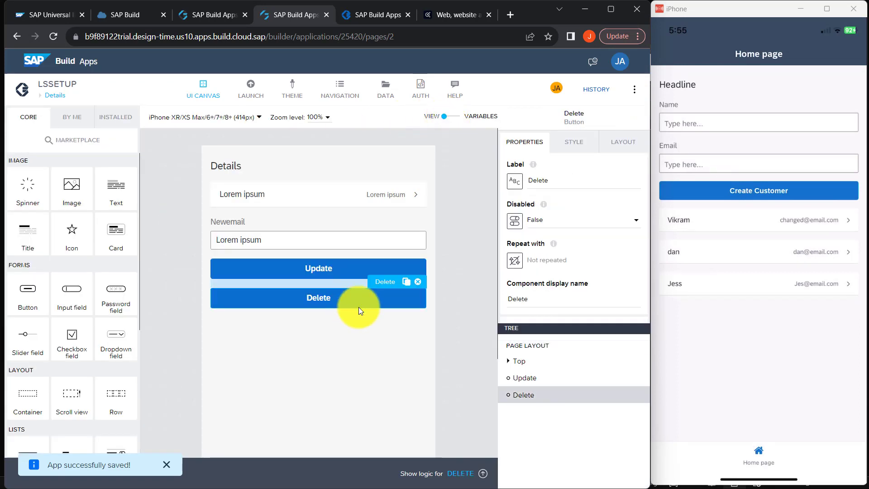
{"action": "left_click", "coordinate": [483, 473]}
{"action": "left_click_drag", "start_coordinate": [217, 362], "coordinate": [221, 391]}
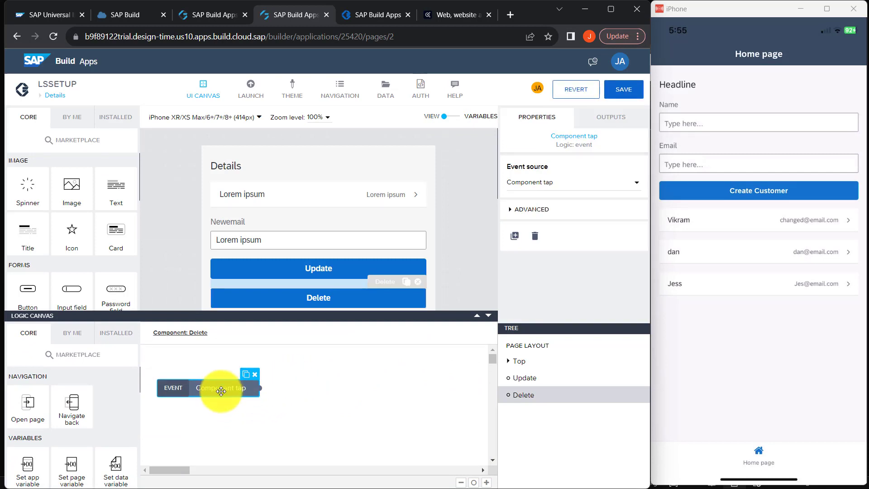
{"action": "left_click", "coordinate": [188, 409]}
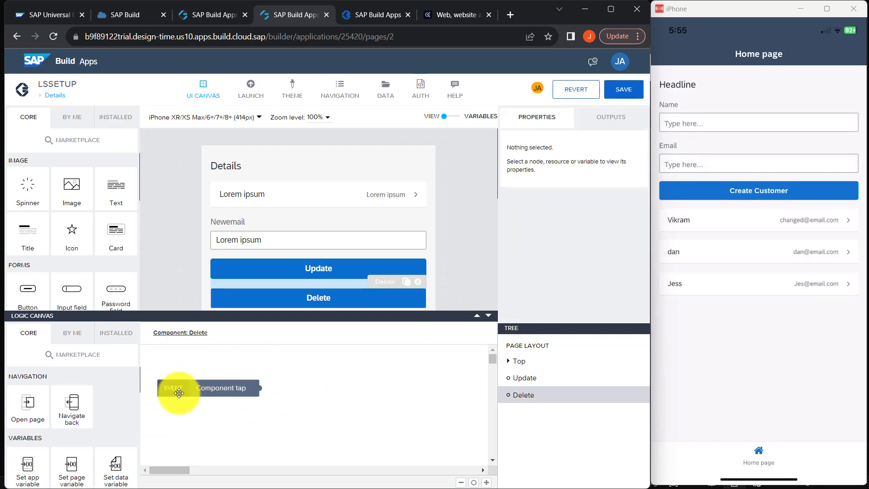
{"action": "left_click", "coordinate": [236, 389]}
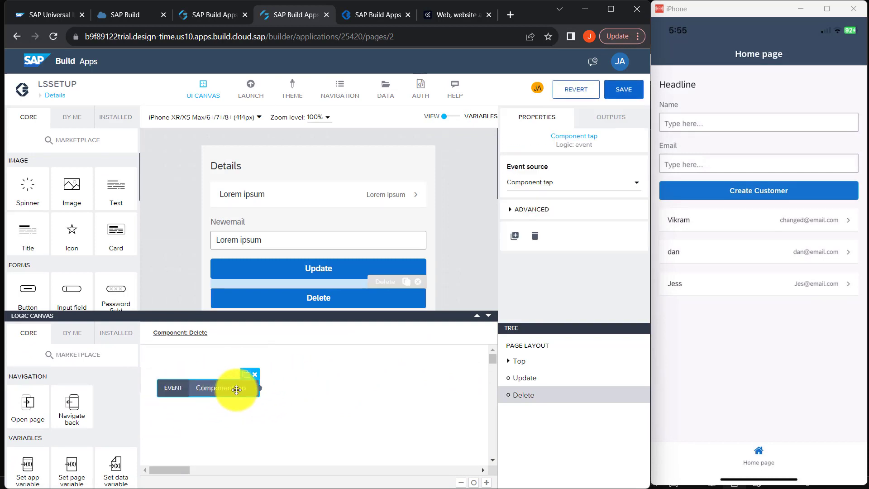
{"action": "left_click", "coordinate": [292, 389]}
Add a Delete record function to the Delete button's logic and connect the Component tap event to it
{"action": "scroll", "coordinate": [72, 452], "scroll_direction": "down", "scroll_amount": 4}
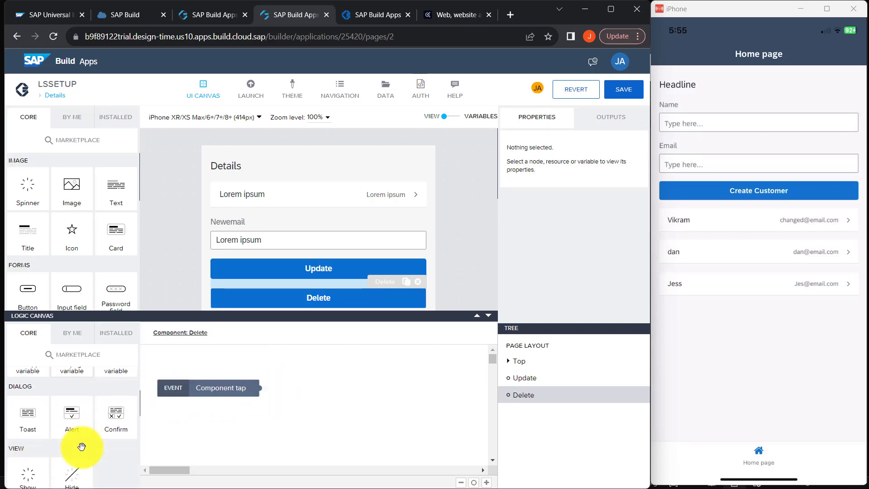
{"action": "scroll", "coordinate": [82, 447], "scroll_direction": "down", "scroll_amount": 4}
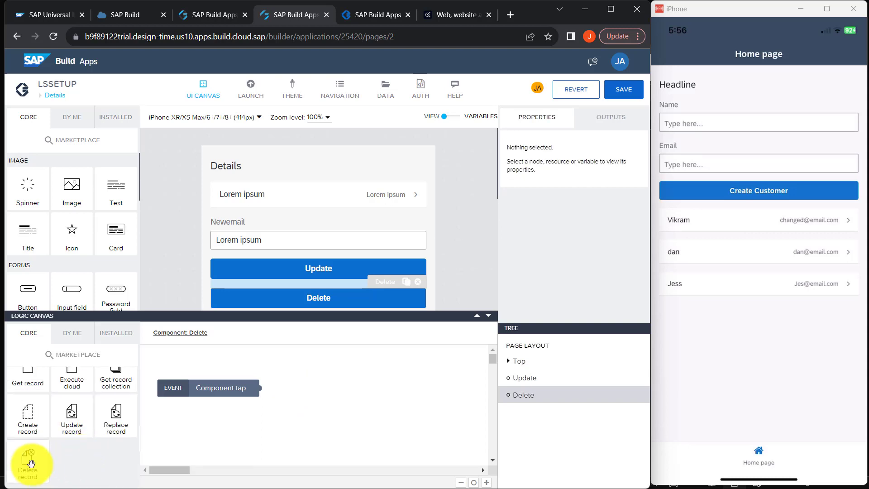
{"action": "left_click_drag", "start_coordinate": [27, 462], "coordinate": [358, 401]}
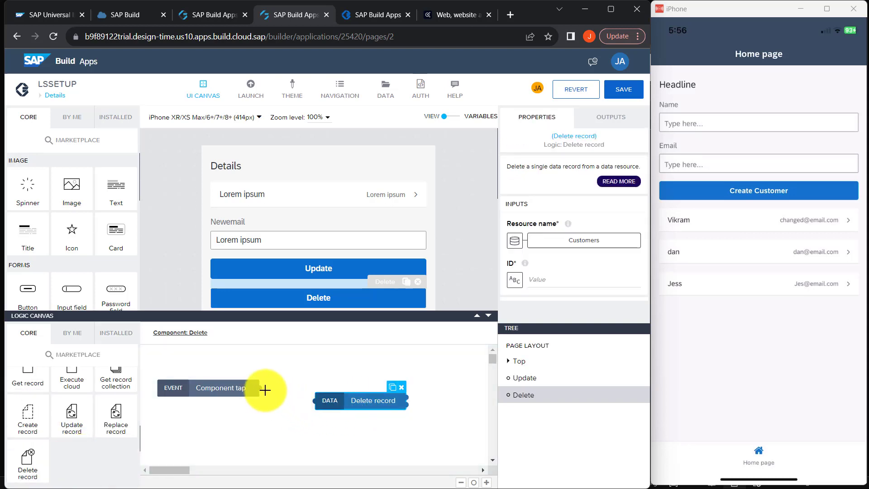
{"action": "left_click_drag", "start_coordinate": [260, 388], "coordinate": [314, 400]}
{"action": "left_click", "coordinate": [348, 431]}
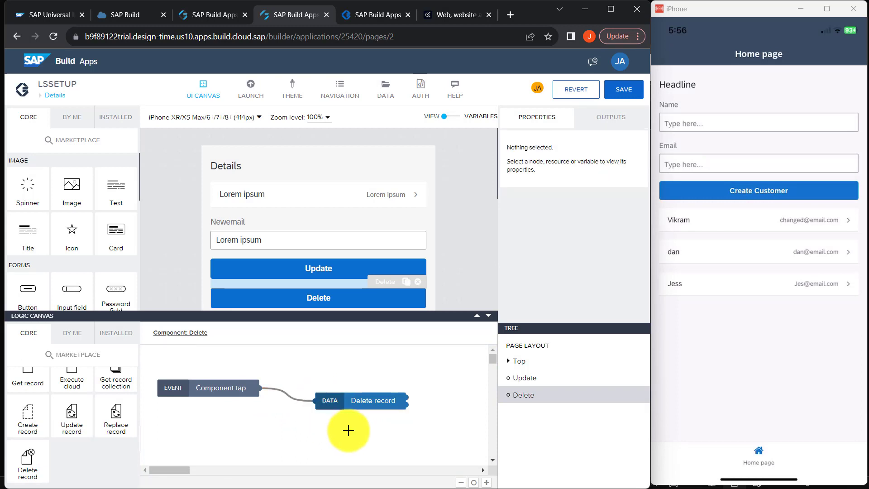
Check which data entity the Delete record function's resource name is bound to
{"action": "left_click", "coordinate": [359, 401]}
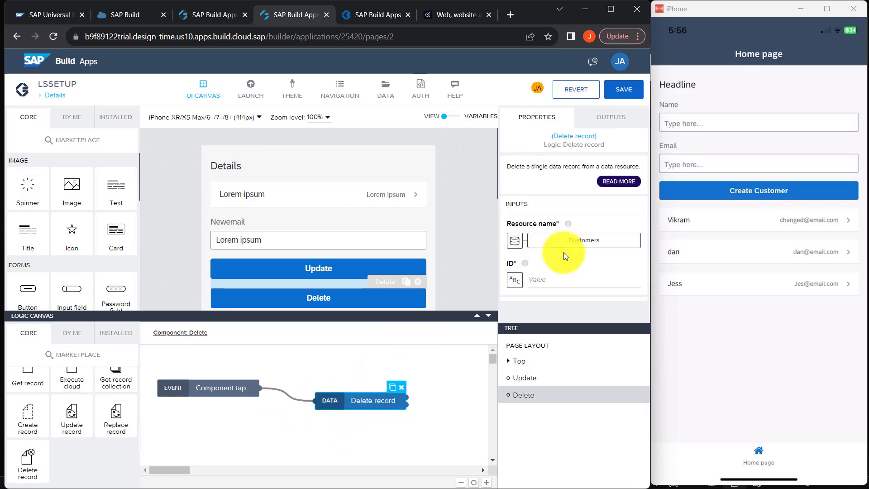
{"action": "scroll", "coordinate": [564, 252], "scroll_direction": "down", "scroll_amount": 1}
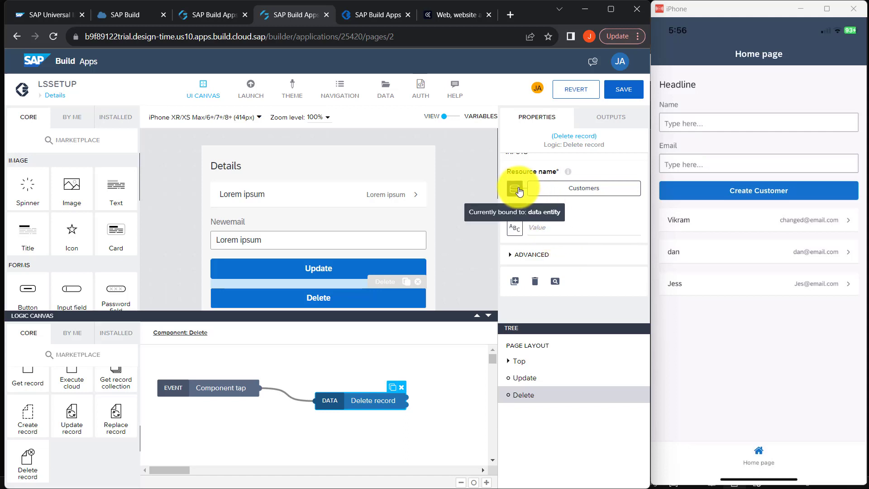
{"action": "left_click", "coordinate": [571, 196]}
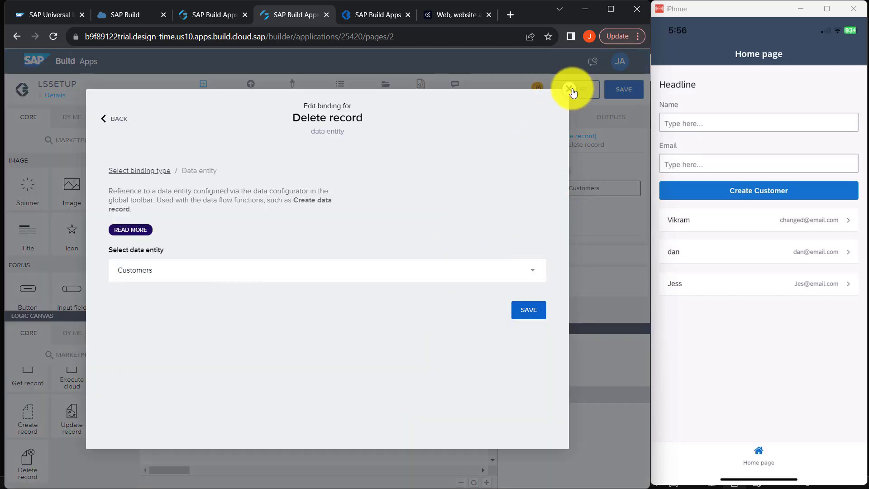
{"action": "left_click", "coordinate": [569, 89]}
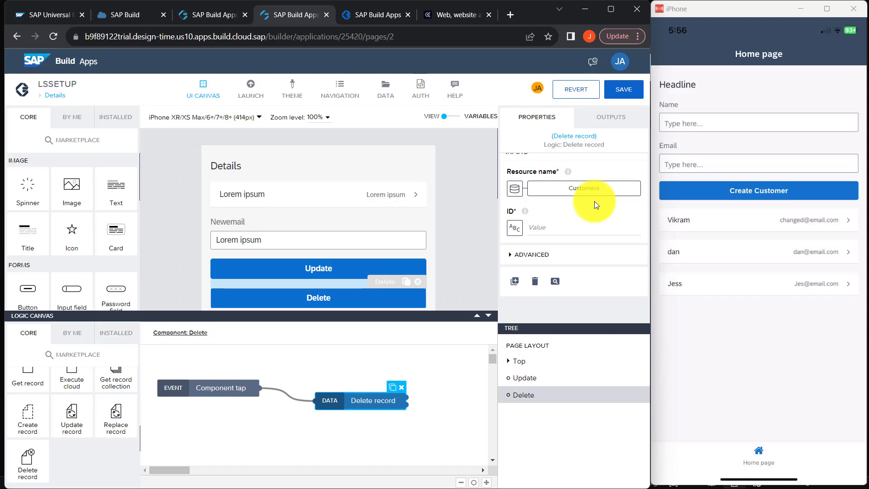
Bind the Delete record function's ID to the page parameter PId
{"action": "left_click", "coordinate": [522, 240]}
{"action": "left_click", "coordinate": [360, 247]}
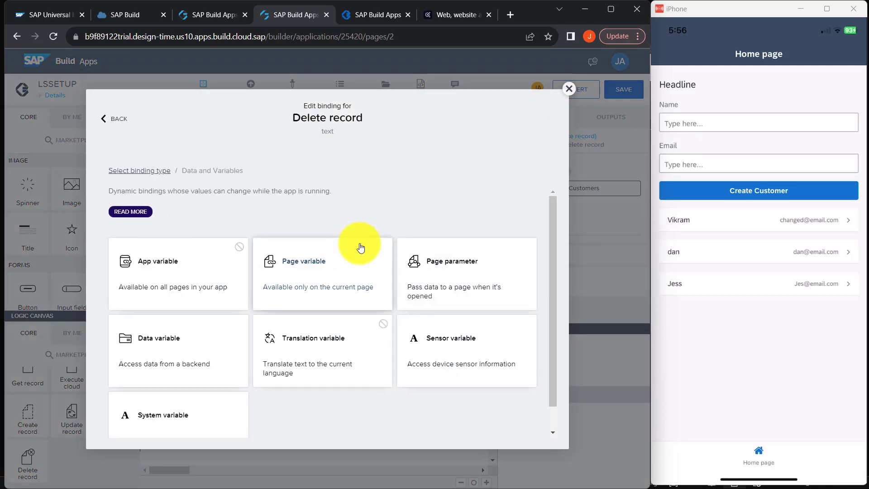
{"action": "left_click", "coordinate": [465, 282]}
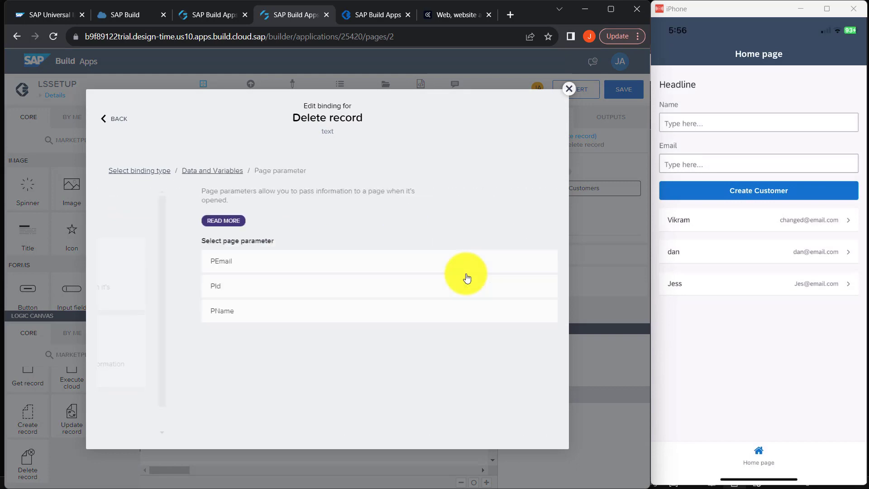
{"action": "left_click", "coordinate": [286, 290]}
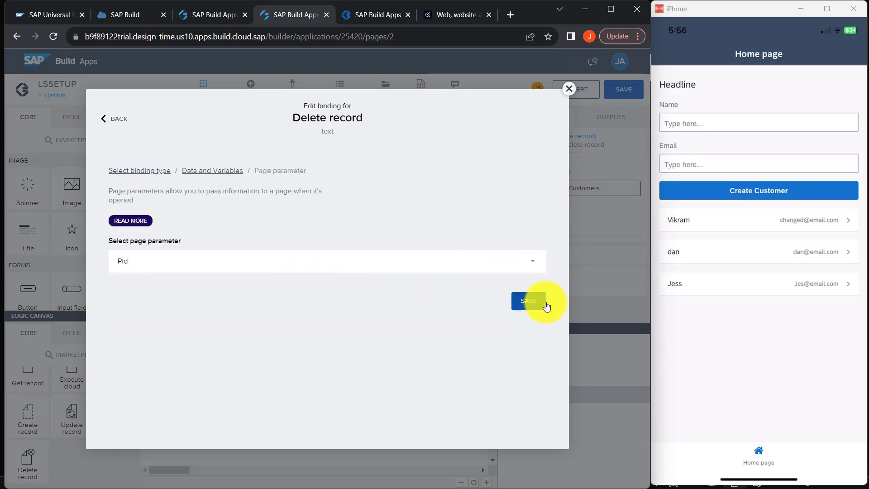
{"action": "left_click", "coordinate": [528, 301]}
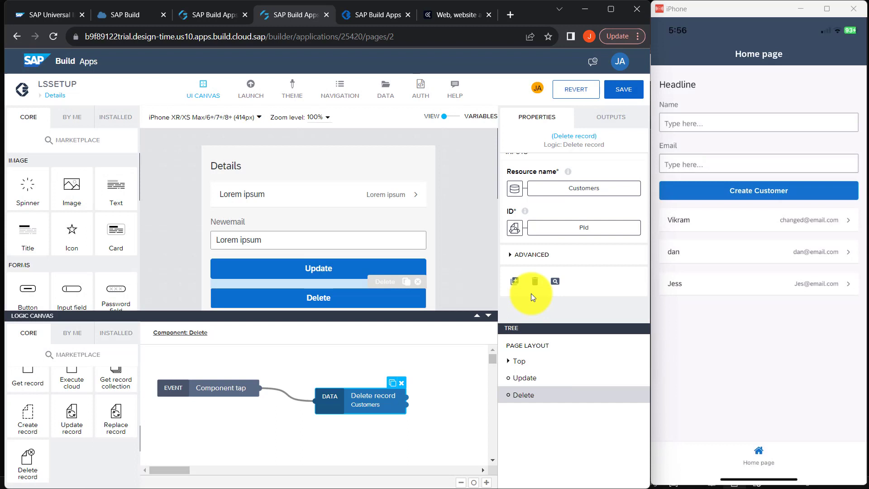
Rearrange the event and Delete record nodes, and add a Toast dialog connected to Delete record's upper output
{"action": "left_click_drag", "start_coordinate": [370, 405], "coordinate": [334, 426]}
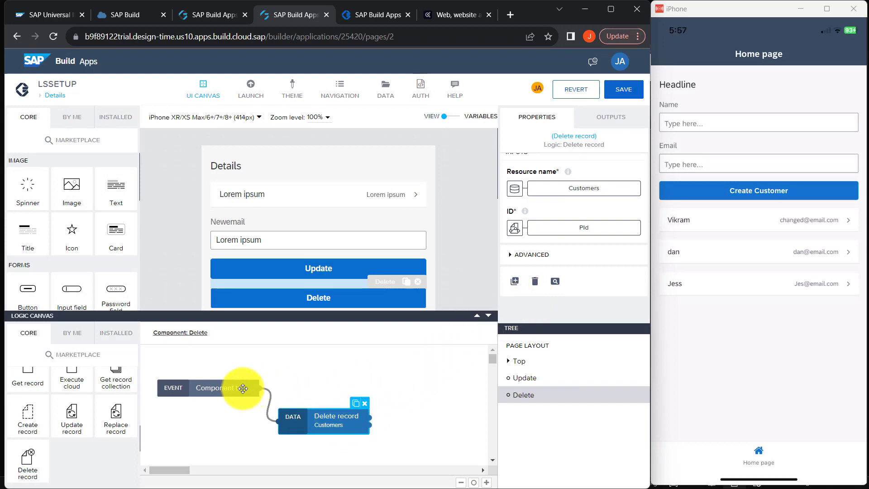
{"action": "left_click_drag", "start_coordinate": [235, 387], "coordinate": [229, 374]}
{"action": "scroll", "coordinate": [74, 441], "scroll_direction": "down", "scroll_amount": 2}
{"action": "scroll", "coordinate": [74, 441], "scroll_direction": "down", "scroll_amount": 2}
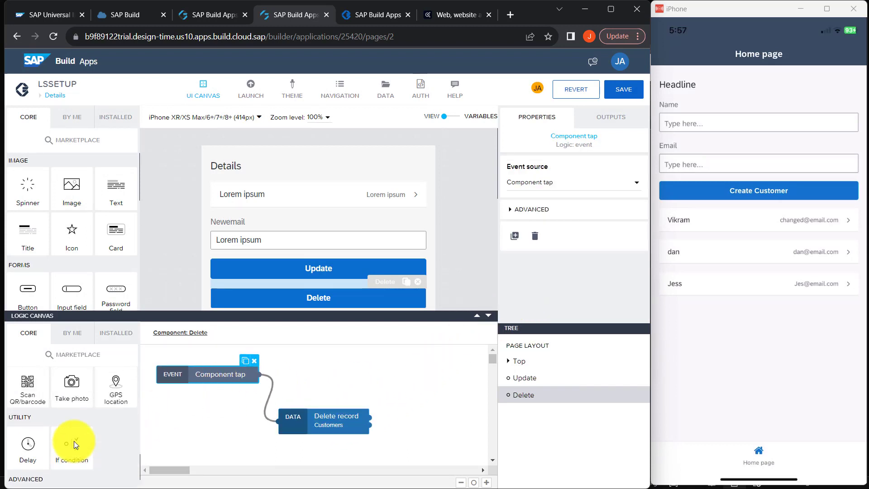
{"action": "scroll", "coordinate": [74, 440], "scroll_direction": "up", "scroll_amount": 5}
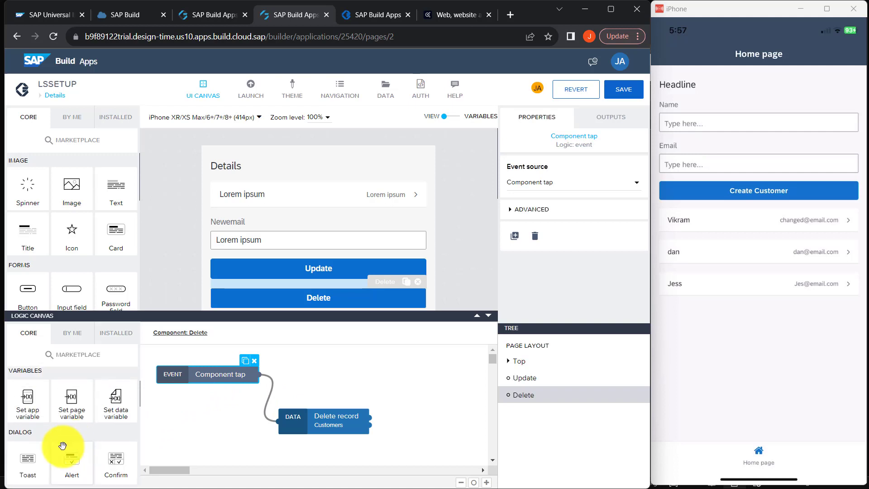
{"action": "left_click_drag", "start_coordinate": [40, 456], "coordinate": [426, 381]}
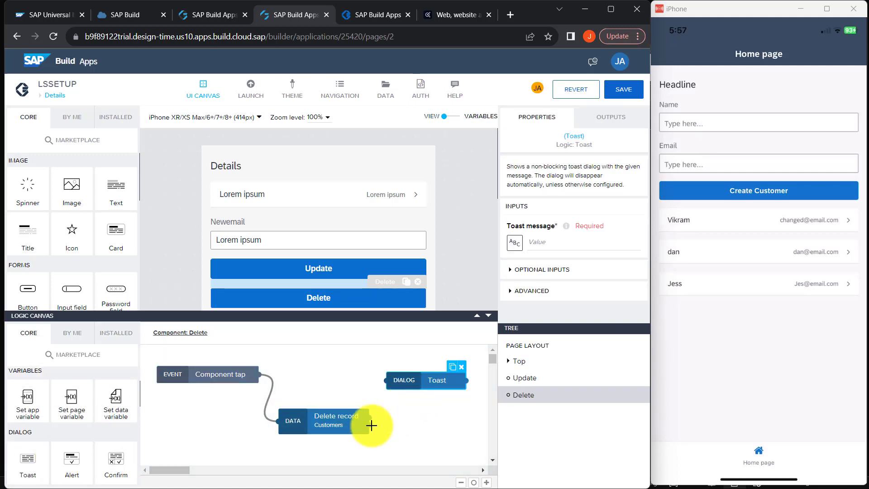
{"action": "left_click_drag", "start_coordinate": [370, 415], "coordinate": [383, 381]}
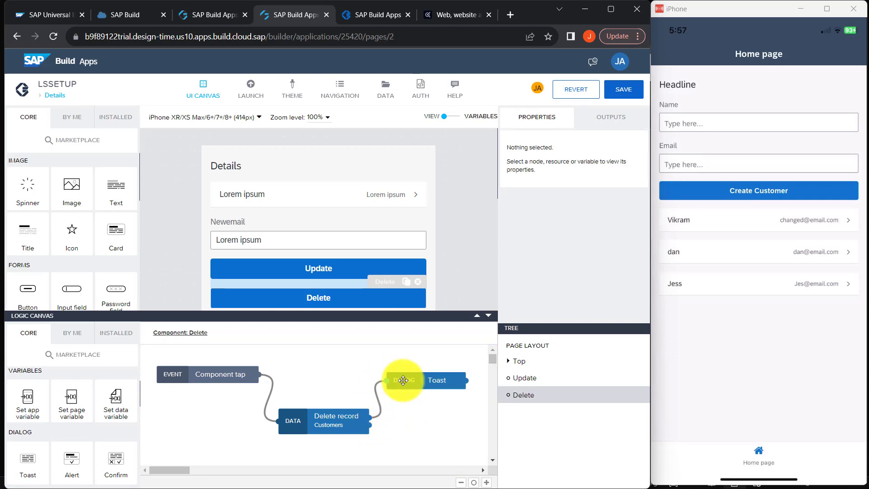
Set the toast message to "Done" and save the app
{"action": "left_click", "coordinate": [430, 380]}
{"action": "left_click", "coordinate": [552, 241]}
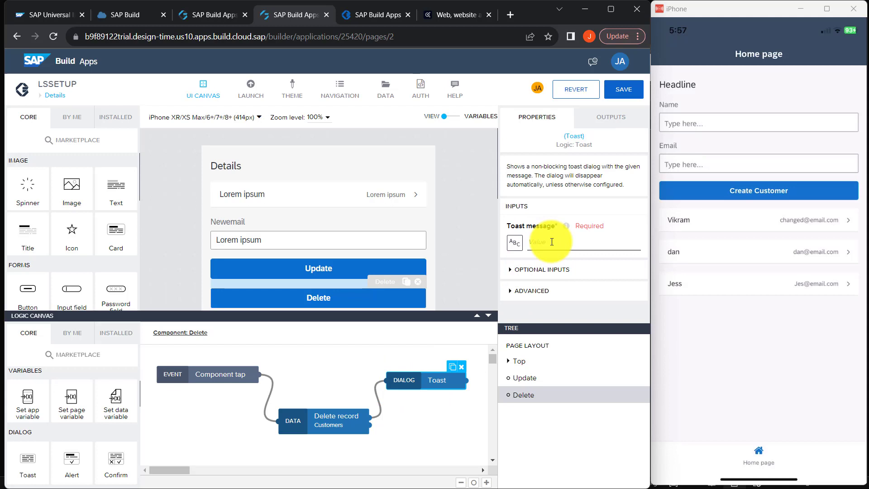
{"action": "type", "text": "Done"}
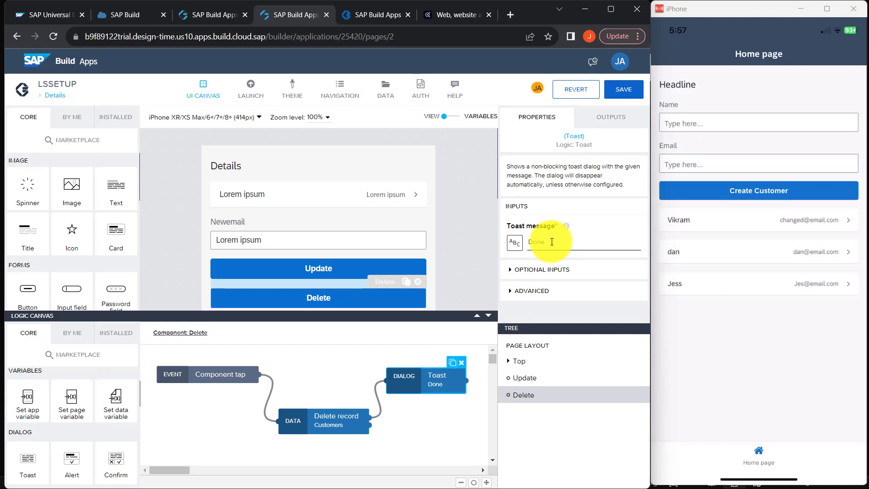
{"action": "left_click", "coordinate": [624, 89]}
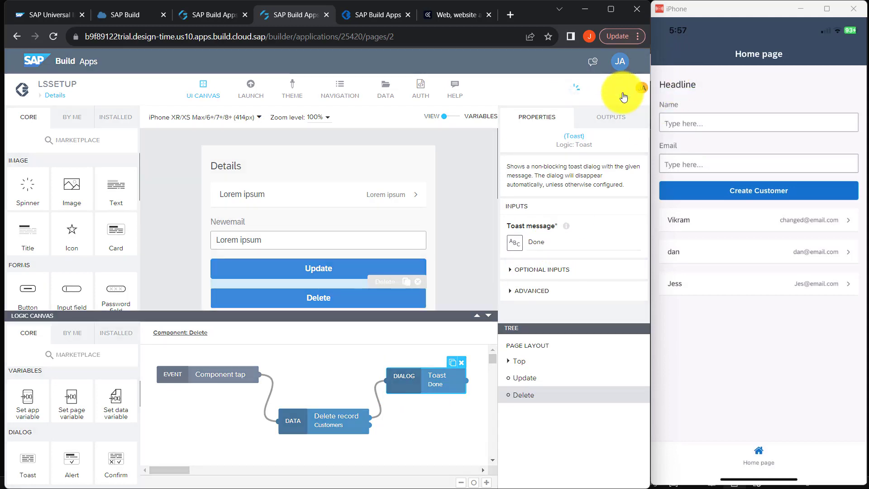